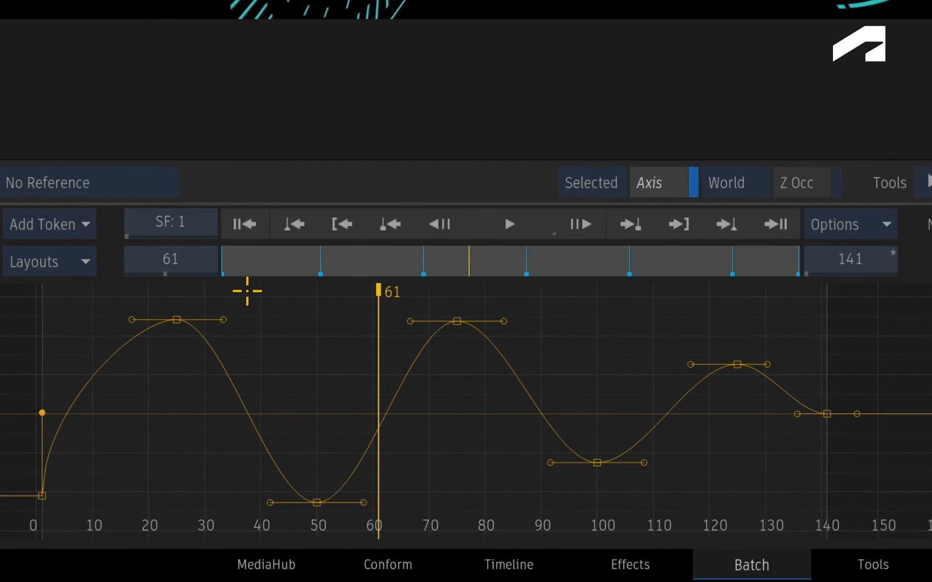
# Box-select the rotation y keyframes from frame 50 through frame 141 on the animation curve
pyautogui.moveTo(353, 457); pyautogui.dragTo(428, 521)
pyautogui.moveTo(421, 439); pyautogui.dragTo(865, 532)
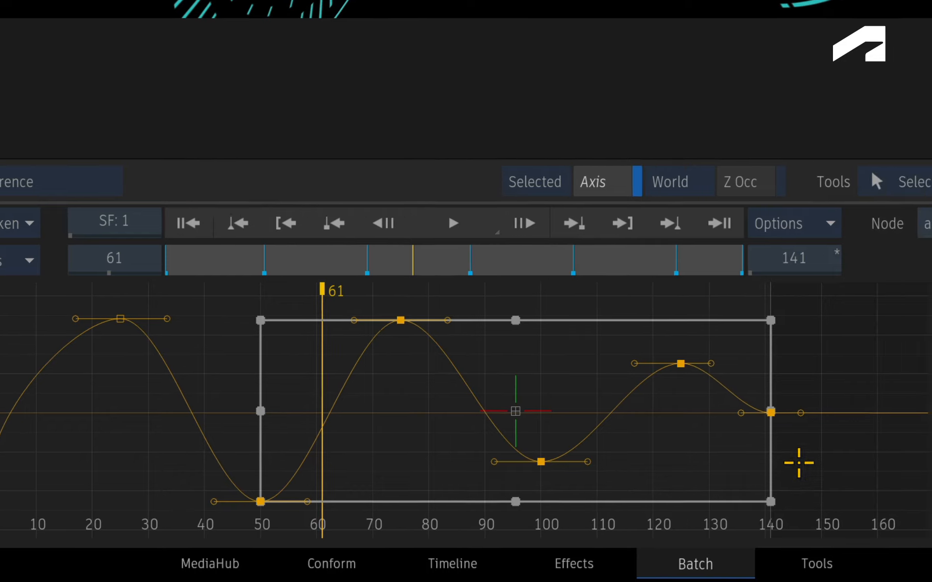
# Examine the Show Edit Box option among the animation display settings and leave it unchanged
pyautogui.rightClick(576, 439)
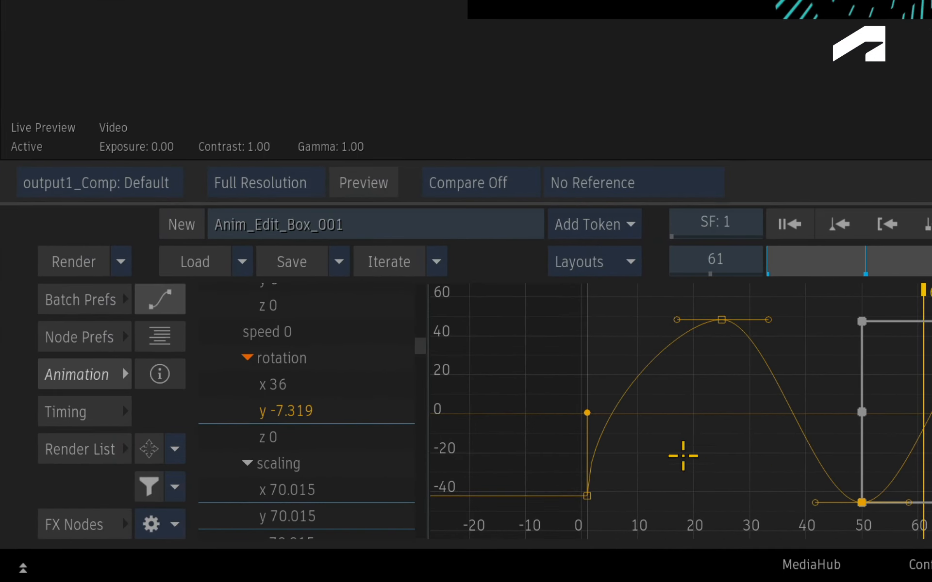
pyautogui.click(163, 521)
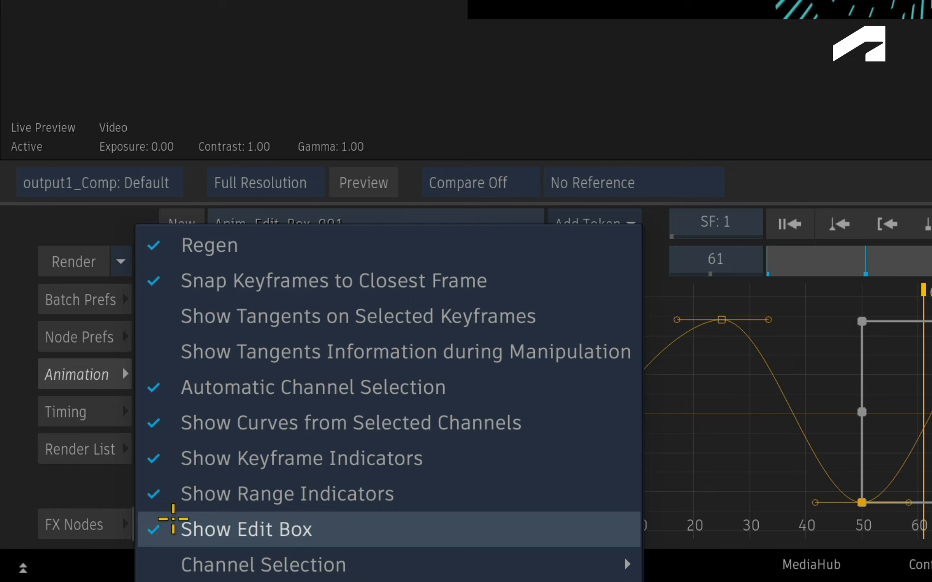
pyautogui.click(103, 552)
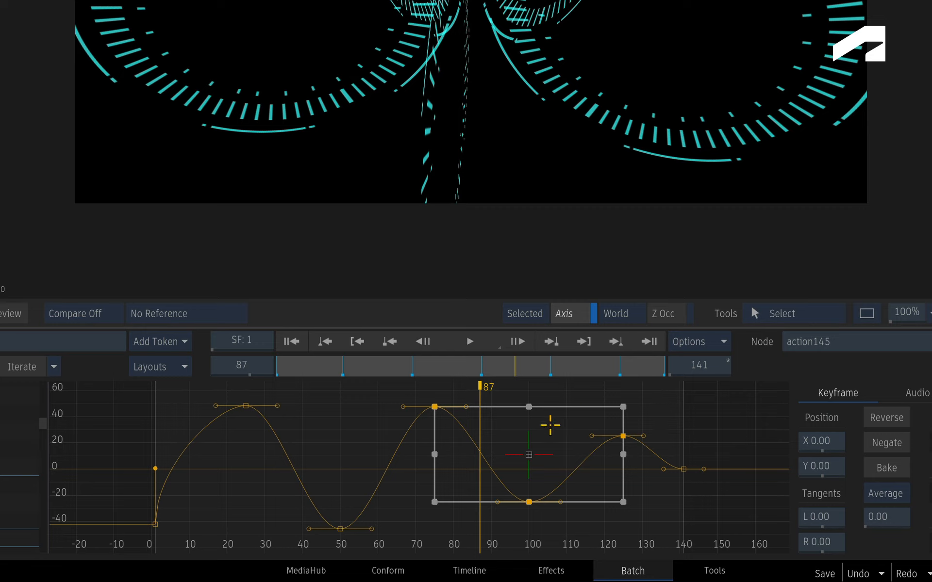
# Move the edit box around the keyframes near frames 75, 100 and 125, both freely and constrained to one direction
pyautogui.moveTo(559, 430)
pyautogui.mouseDown()
pyautogui.moveTo(558, 414)
pyautogui.moveTo(561, 441)
pyautogui.moveTo(549, 441)
pyautogui.moveTo(568, 431)
pyautogui.moveTo(561, 451)
pyautogui.moveTo(545, 436)
pyautogui.moveTo(558, 429)
pyautogui.moveTo(558, 442)
pyautogui.mouseUp()
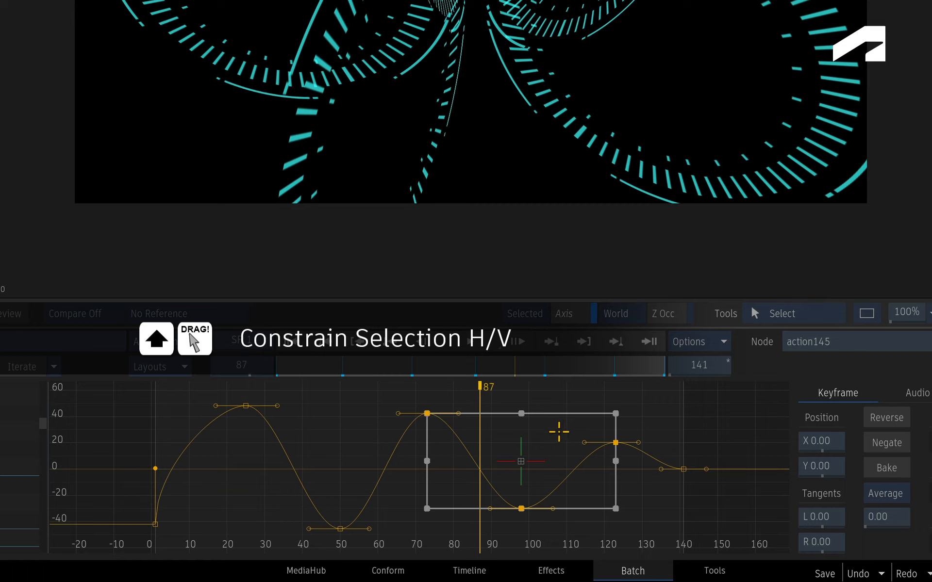
pyautogui.moveTo(559, 431); pyautogui.dragTo(532, 451)
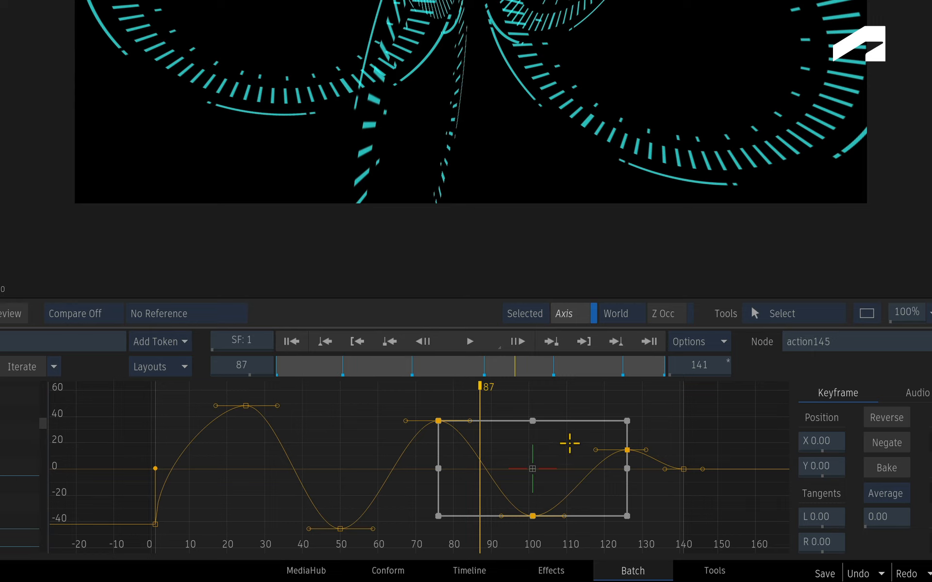
pyautogui.moveTo(570, 439); pyautogui.dragTo(556, 466)
# Stretch the edit box slightly upward from its upper edge, try scaling from a corner, and undo that corner scale
pyautogui.moveTo(582, 421)
pyautogui.mouseDown()
pyautogui.moveTo(582, 437)
pyautogui.moveTo(582, 415)
pyautogui.mouseUp()
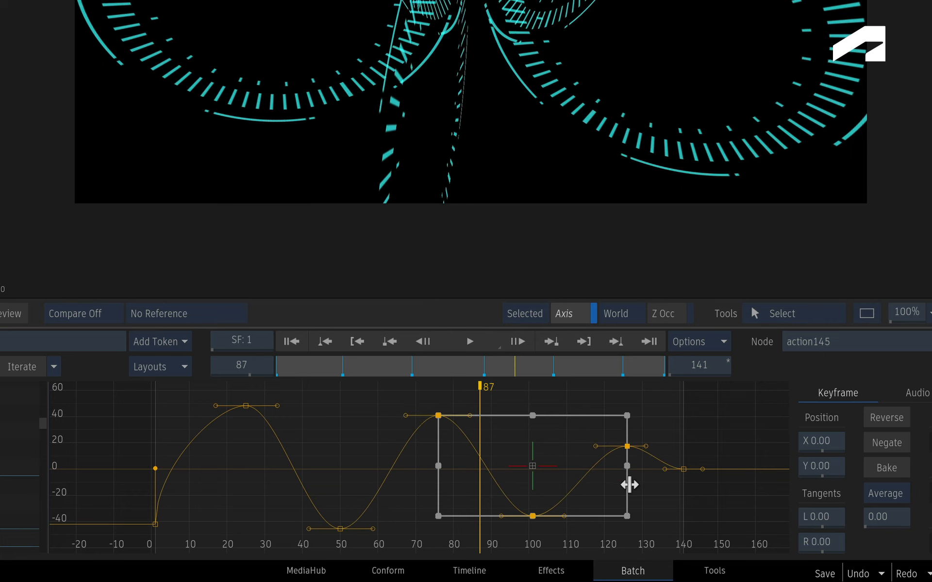
pyautogui.moveTo(627, 483)
pyautogui.mouseDown()
pyautogui.moveTo(607, 484)
pyautogui.moveTo(627, 483)
pyautogui.mouseUp()
pyautogui.moveTo(629, 417); pyautogui.dragTo(596, 418)
pyautogui.hotkey('ctrl', 'z')
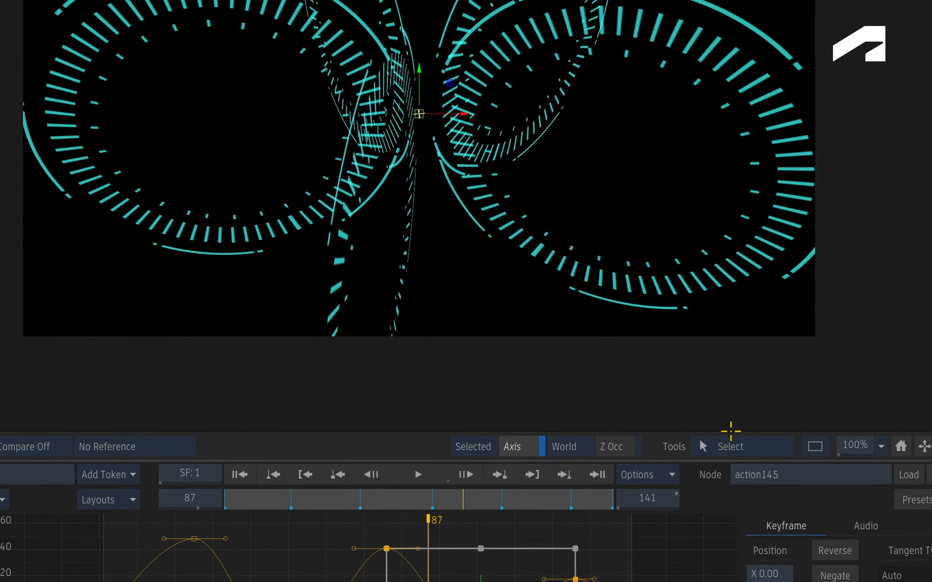
pyautogui.click(783, 313)
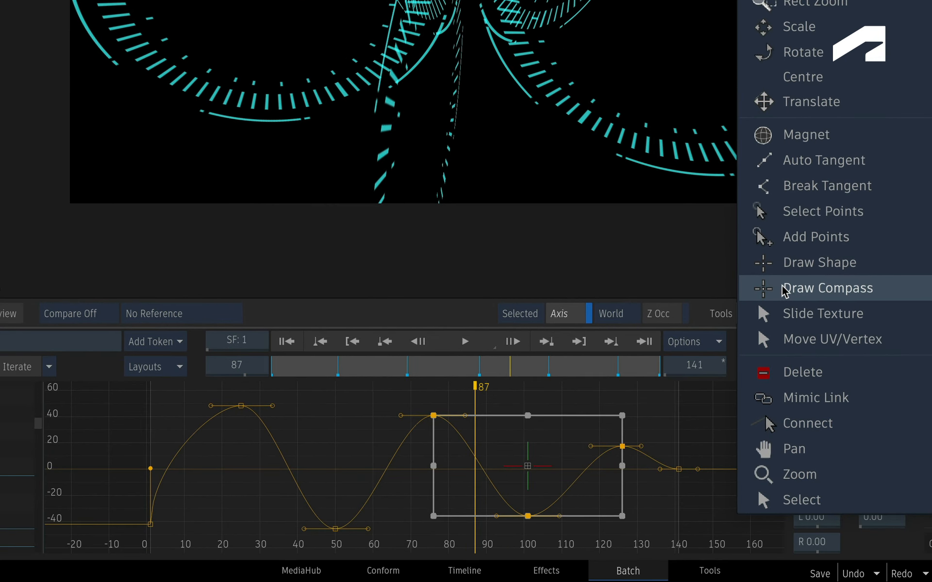
pyautogui.click(785, 291)
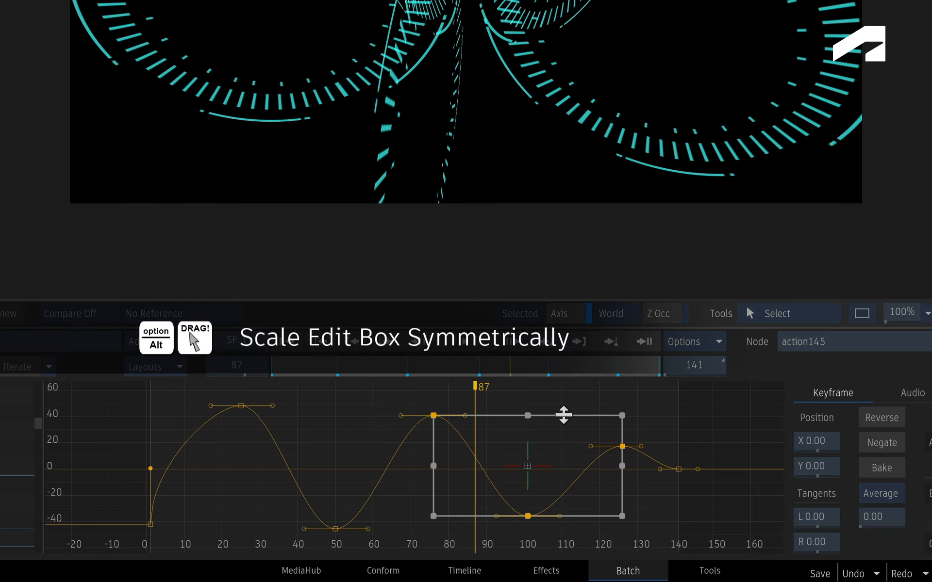
# Scale the edit box around the three keyframes symmetrically from its upper edge and side, and proportionally from its upper-right corner
pyautogui.moveTo(563, 415)
pyautogui.mouseDown()
pyautogui.moveTo(566, 439)
pyautogui.moveTo(566, 419)
pyautogui.mouseUp()
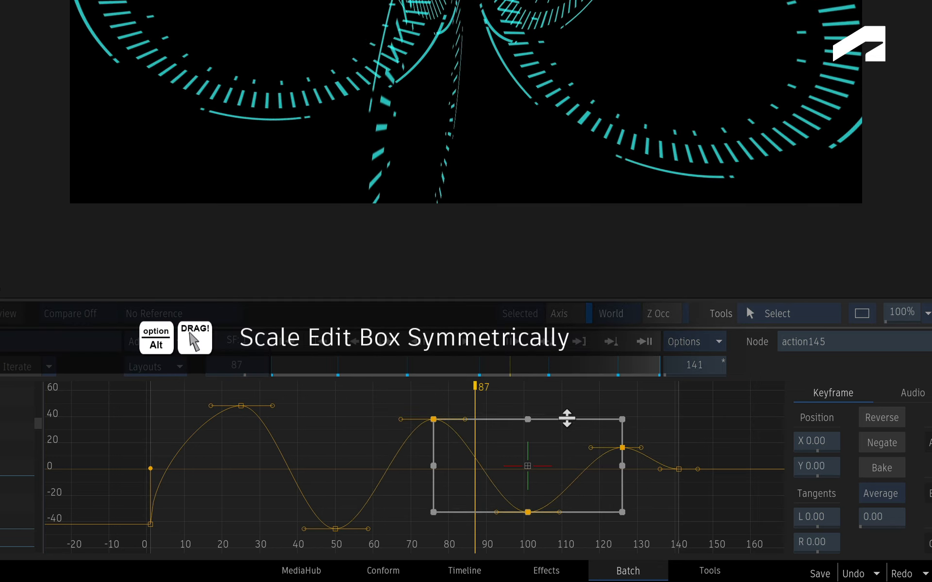
pyautogui.moveTo(624, 485)
pyautogui.mouseDown()
pyautogui.moveTo(591, 485)
pyautogui.moveTo(619, 485)
pyautogui.mouseUp()
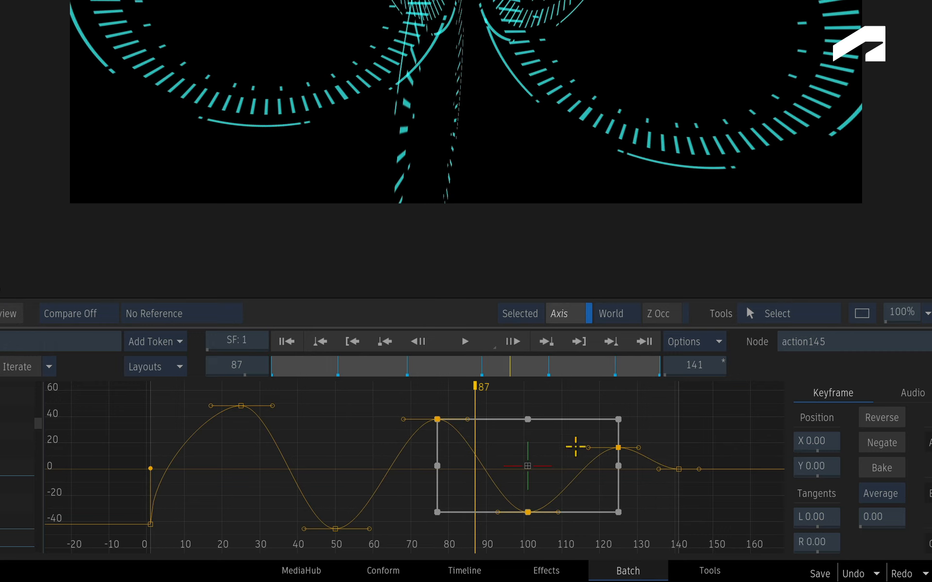
pyautogui.moveTo(561, 419)
pyautogui.mouseDown()
pyautogui.moveTo(562, 441)
pyautogui.moveTo(560, 423)
pyautogui.mouseUp()
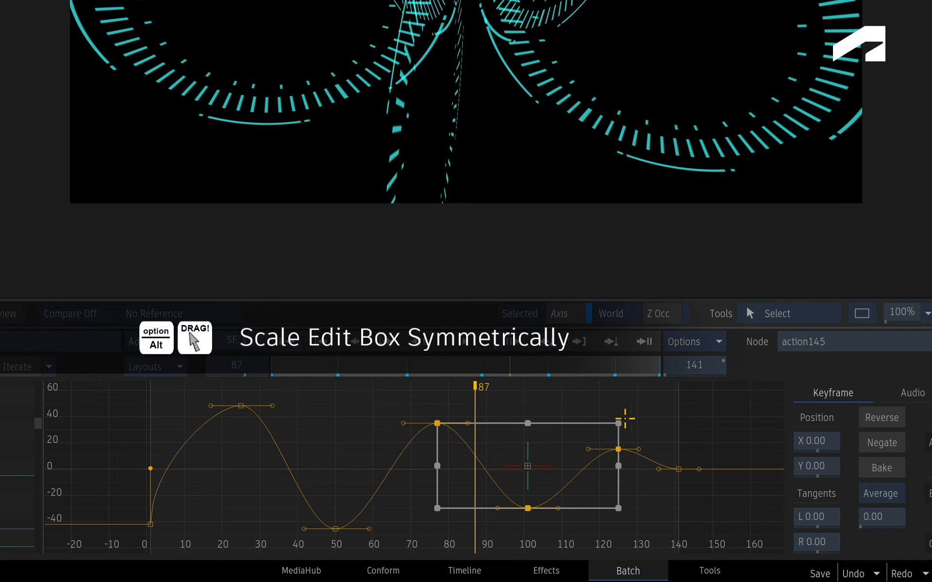
pyautogui.moveTo(617, 424)
pyautogui.mouseDown()
pyautogui.moveTo(585, 436)
pyautogui.moveTo(624, 408)
pyautogui.moveTo(589, 441)
pyautogui.moveTo(620, 422)
pyautogui.moveTo(602, 432)
pyautogui.moveTo(589, 419)
pyautogui.moveTo(607, 436)
pyautogui.moveTo(597, 423)
pyautogui.moveTo(602, 430)
pyautogui.moveTo(606, 420)
pyautogui.mouseUp()
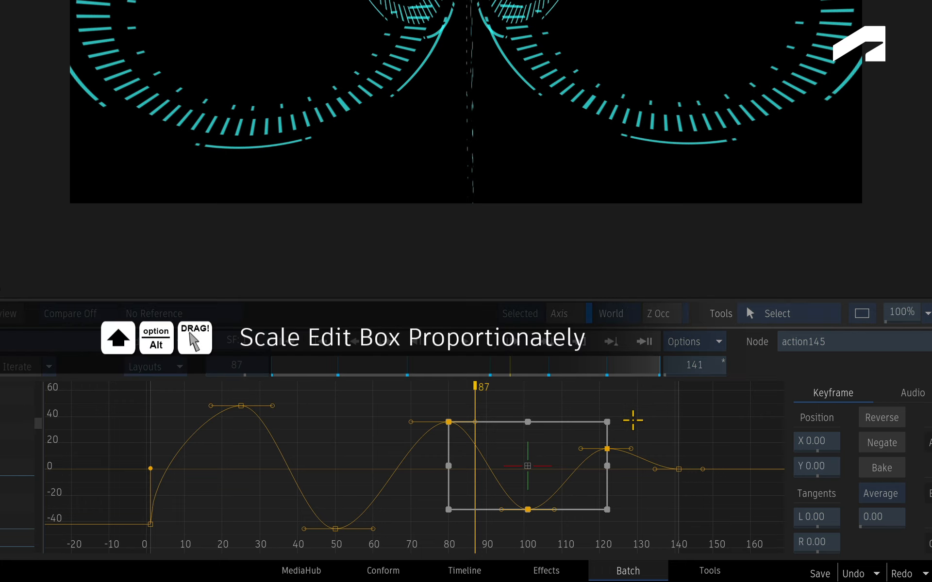
pyautogui.moveTo(606, 421); pyautogui.dragTo(551, 419)
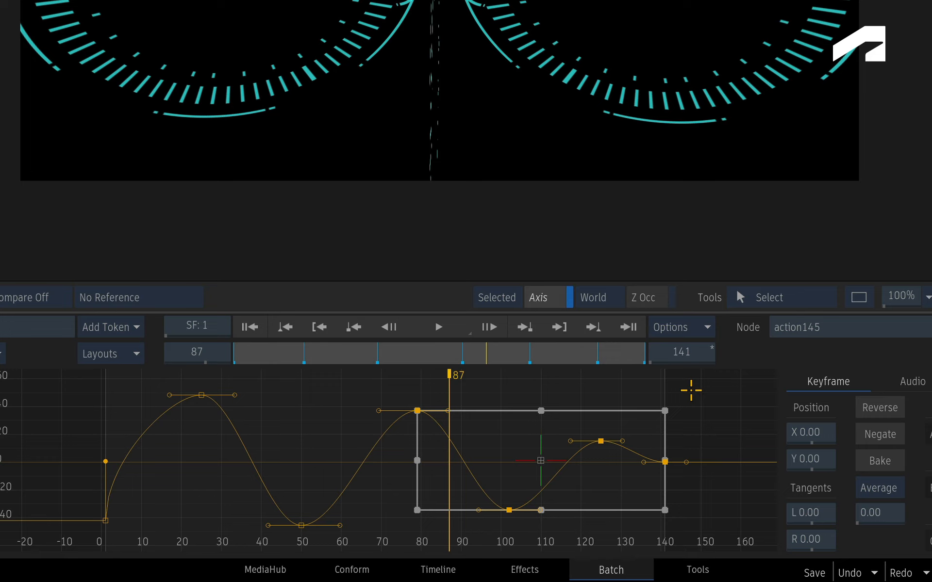
# Shift the edit box around the last four keyframes about six frames earlier and slightly upward, and adjust its height slightly
pyautogui.moveTo(562, 458); pyautogui.dragTo(539, 454)
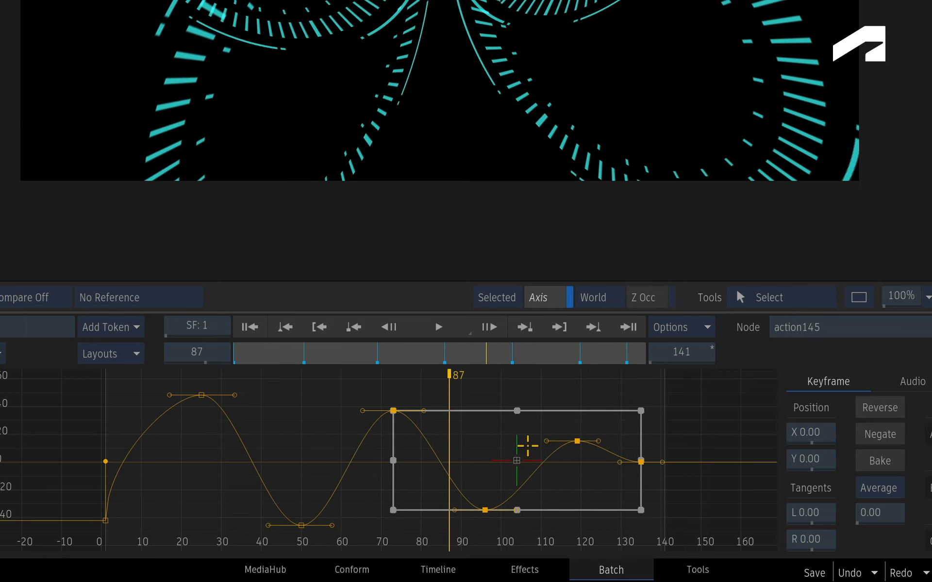
pyautogui.moveTo(516, 443)
pyautogui.mouseDown()
pyautogui.moveTo(516, 422)
pyautogui.moveTo(512, 439)
pyautogui.mouseUp()
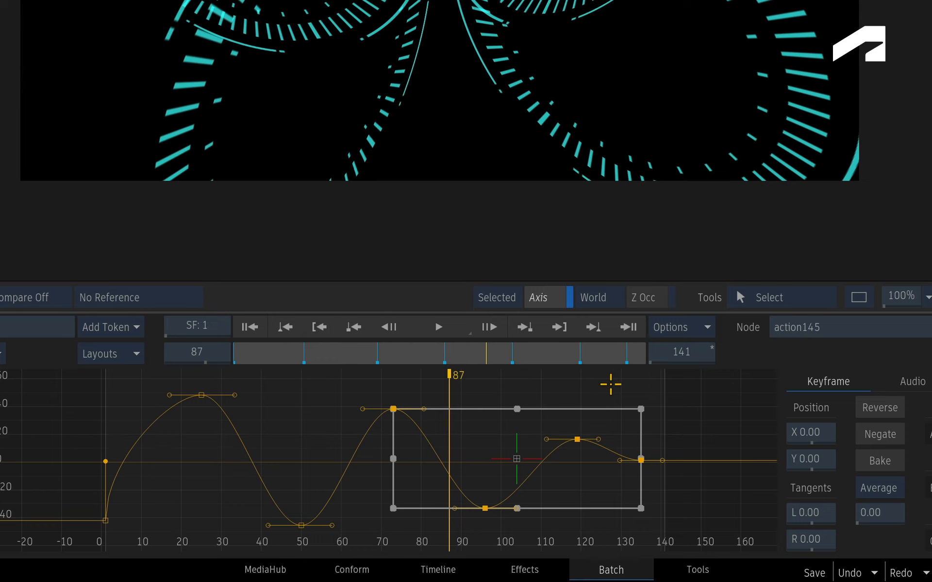
pyautogui.moveTo(594, 409); pyautogui.dragTo(631, 409)
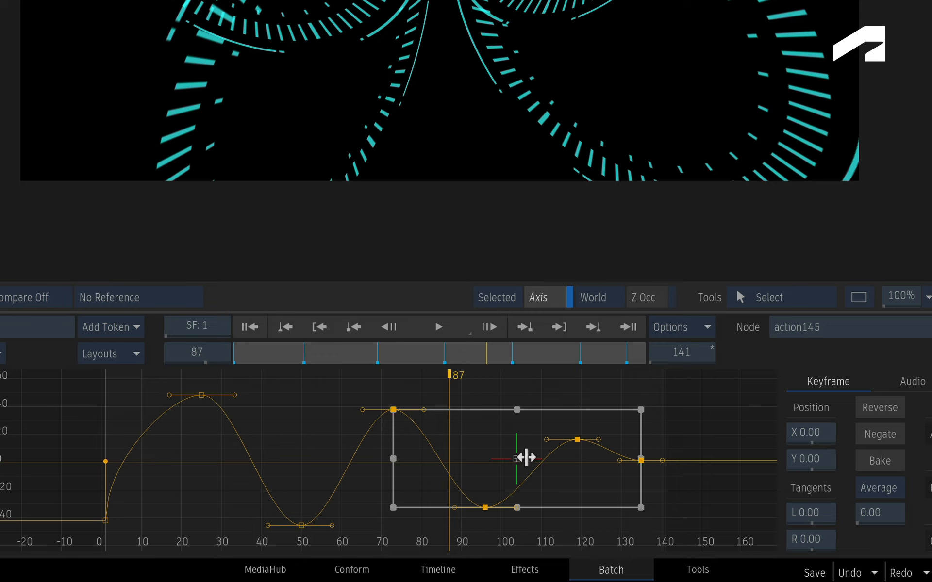
# Reposition the edit box pivot at several points, leaving it near frame 123 in the lower part of the box
pyautogui.moveTo(517, 458); pyautogui.dragTo(609, 489)
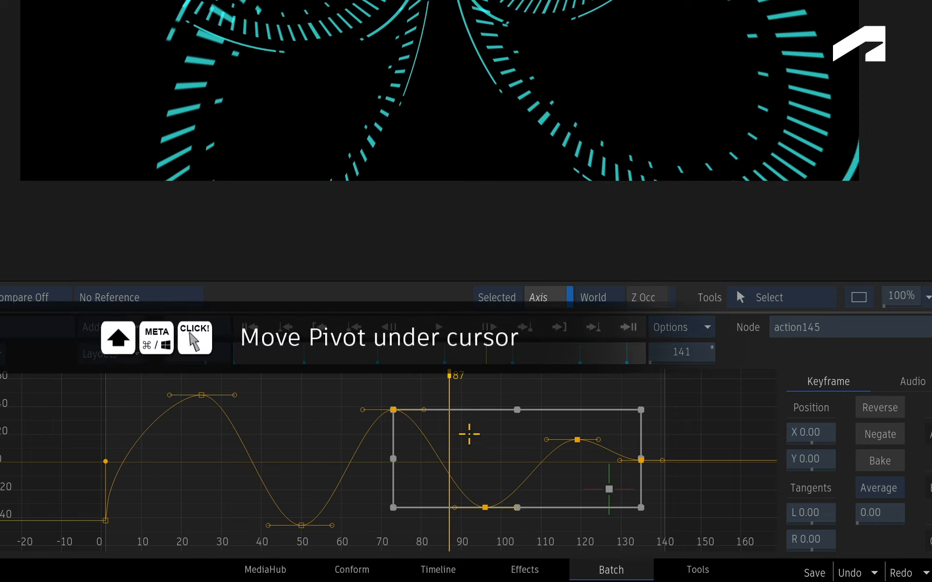
pyautogui.keyDown('shift'); pyautogui.keyDown('super'); pyautogui.click(469, 434); pyautogui.keyUp('super'); pyautogui.keyUp('shift')
pyautogui.keyDown('shift'); pyautogui.keyDown('super'); pyautogui.click(421, 491); pyautogui.keyUp('super'); pyautogui.keyUp('shift')
pyautogui.keyDown('shift'); pyautogui.keyDown('super'); pyautogui.click(597, 493); pyautogui.keyUp('super'); pyautogui.keyUp('shift')
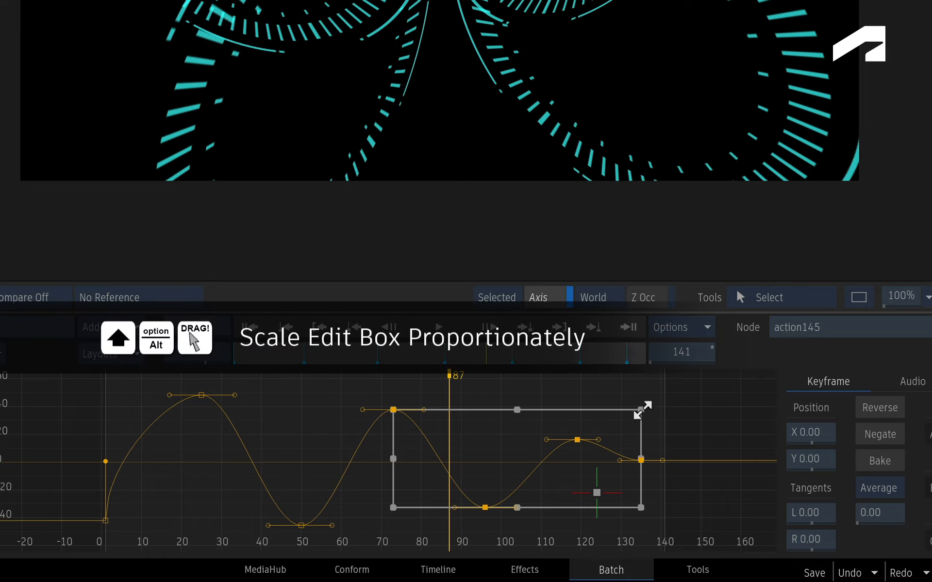
# Scale the edit box about its offset pivot from the corner, upper edge and left side, and reset the pivot
pyautogui.moveTo(641, 410)
pyautogui.mouseDown()
pyautogui.moveTo(620, 430)
pyautogui.moveTo(639, 416)
pyautogui.mouseUp()
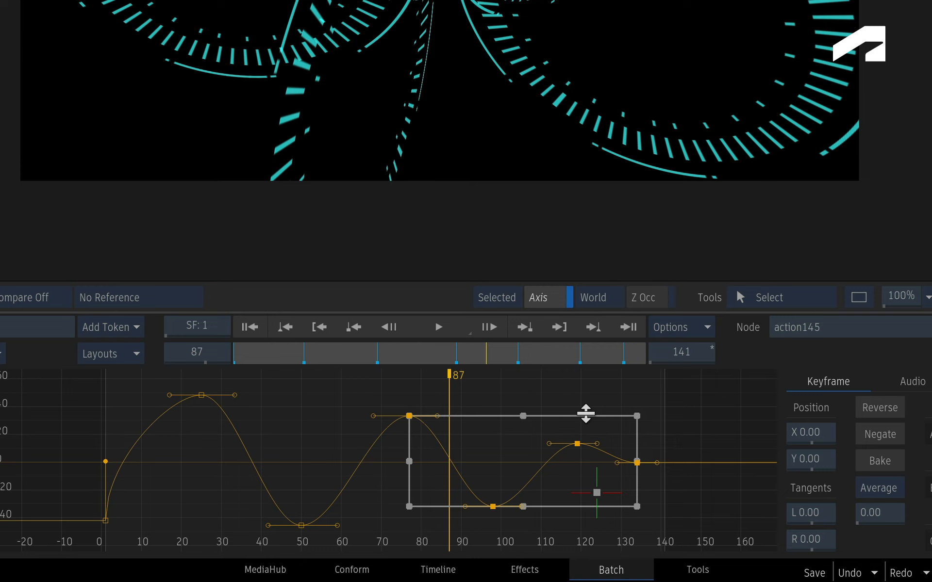
pyautogui.moveTo(589, 414)
pyautogui.mouseDown()
pyautogui.moveTo(582, 433)
pyautogui.moveTo(586, 426)
pyautogui.mouseUp()
pyautogui.moveTo(409, 445)
pyautogui.mouseDown()
pyautogui.moveTo(480, 450)
pyautogui.moveTo(418, 447)
pyautogui.mouseUp()
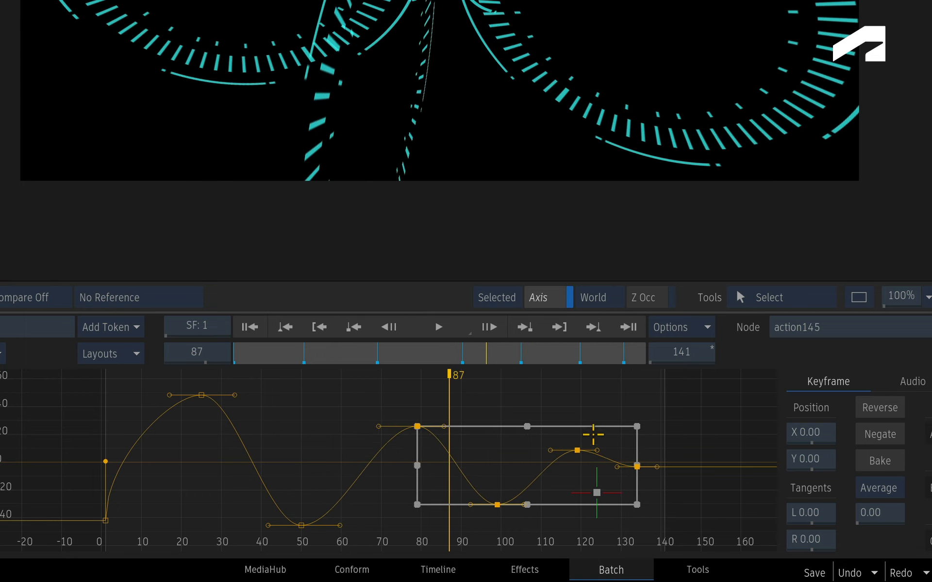
pyautogui.moveTo(594, 427); pyautogui.dragTo(596, 403)
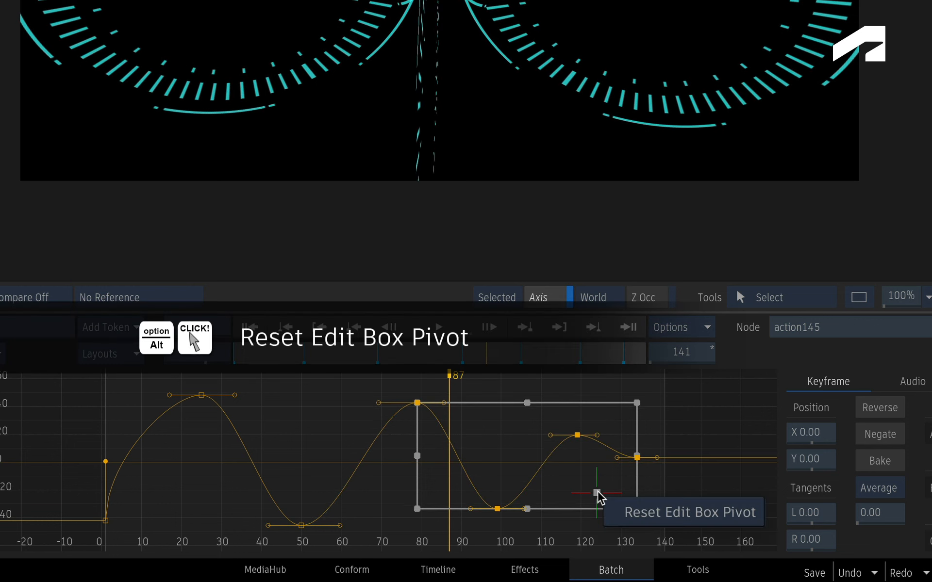
pyautogui.click(695, 522)
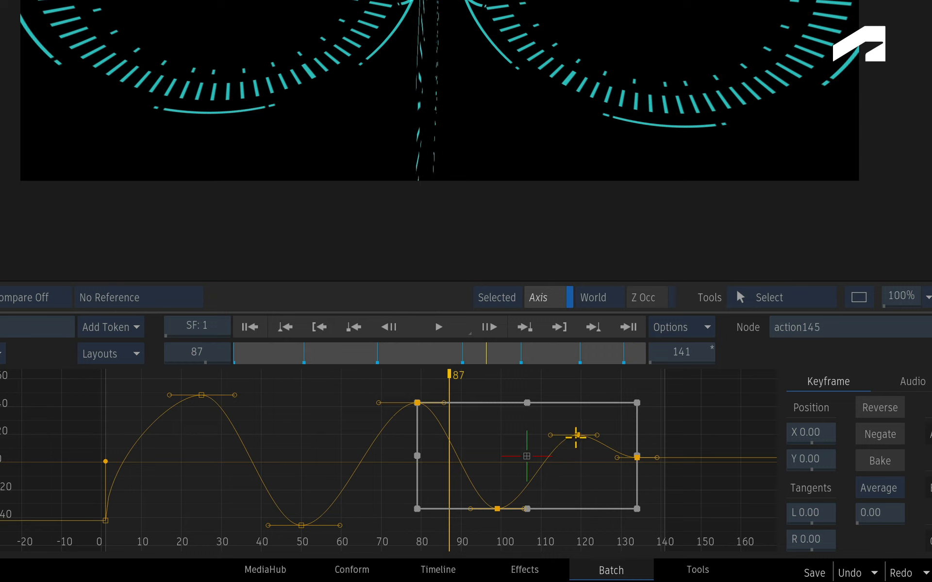
# Move the edit box pivot onto the keyframe near frame 119, scale the box about it from the corner, and deselect the keyframes
pyautogui.rightClick(578, 439)
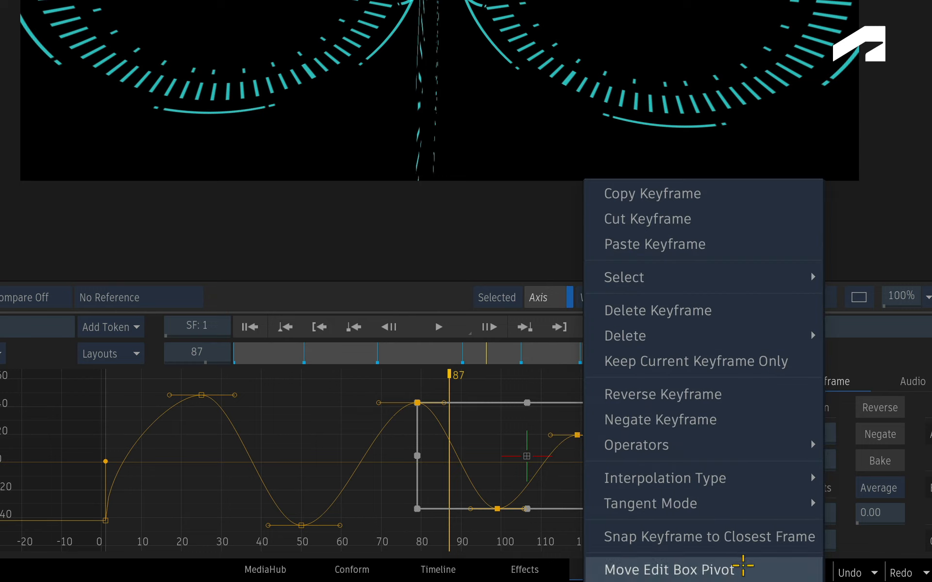
pyautogui.click(764, 570)
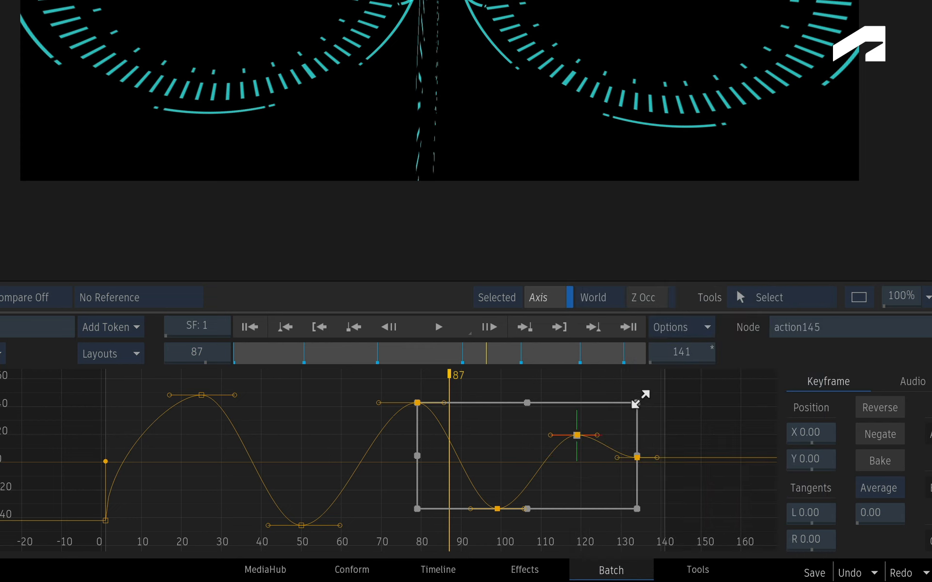
pyautogui.moveTo(637, 402)
pyautogui.mouseDown()
pyautogui.moveTo(621, 413)
pyautogui.moveTo(643, 399)
pyautogui.moveTo(633, 405)
pyautogui.mouseUp()
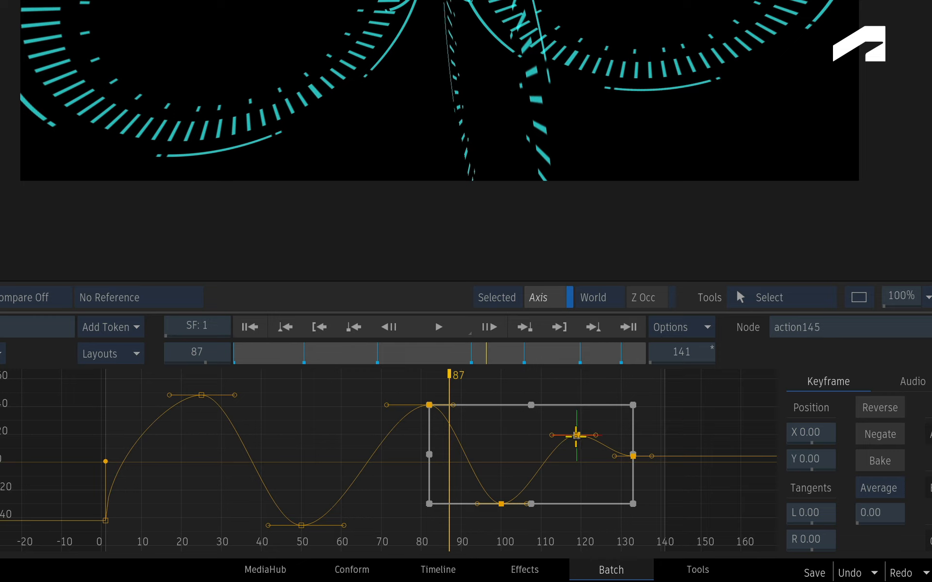
pyautogui.click(688, 403)
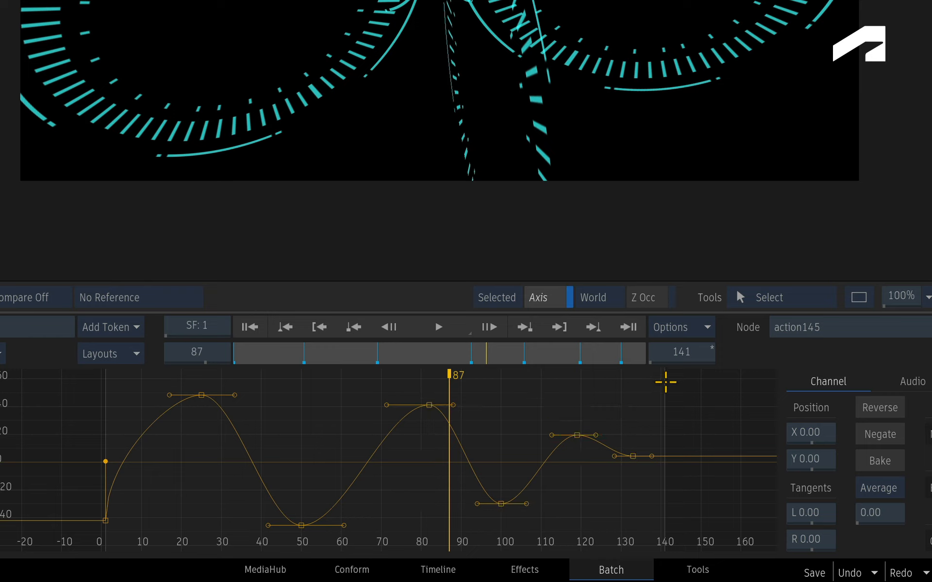
# Switch the animation display from curves to tracks and box-select the rotation y keyframes from frame 50 to about frame 119
pyautogui.moveTo(665, 379); pyautogui.dragTo(632, 438)
pyautogui.moveTo(467, 527); pyautogui.dragTo(382, 528)
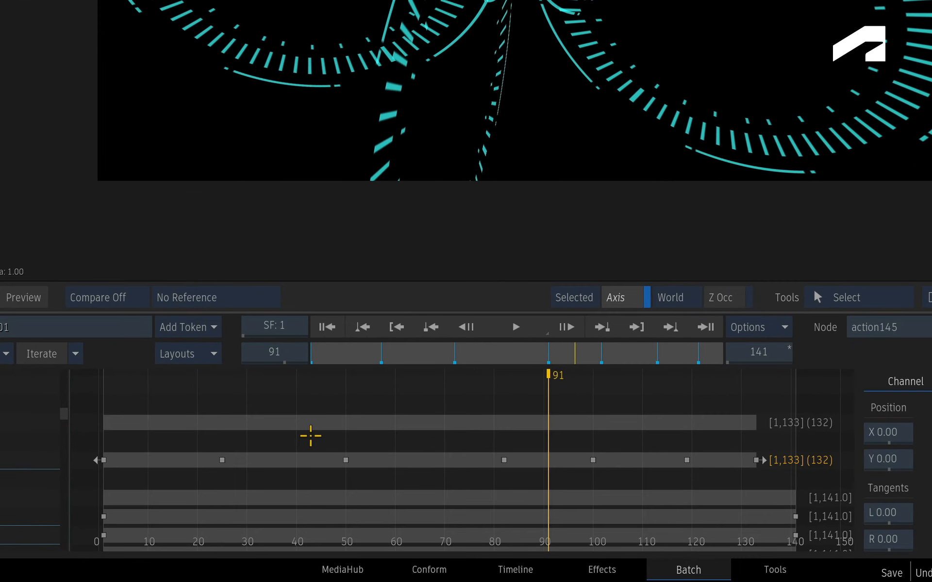
pyautogui.moveTo(310, 436); pyautogui.dragTo(699, 476)
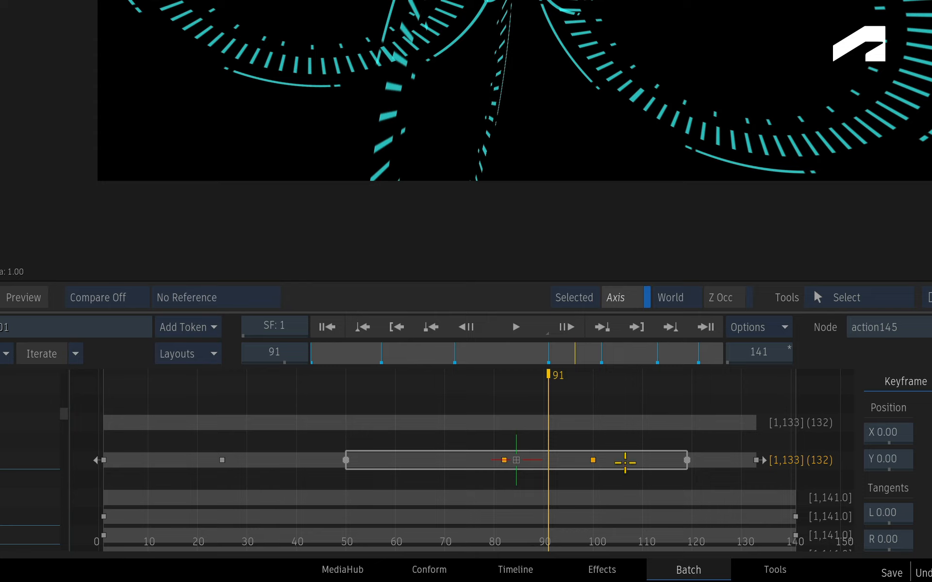
# Move the track's edit box one frame earlier and scale its ends to about frames 48 and 117
pyautogui.moveTo(624, 462)
pyautogui.mouseDown()
pyautogui.moveTo(590, 464)
pyautogui.moveTo(641, 459)
pyautogui.moveTo(592, 459)
pyautogui.moveTo(634, 460)
pyautogui.moveTo(602, 460)
pyautogui.moveTo(626, 461)
pyautogui.mouseUp()
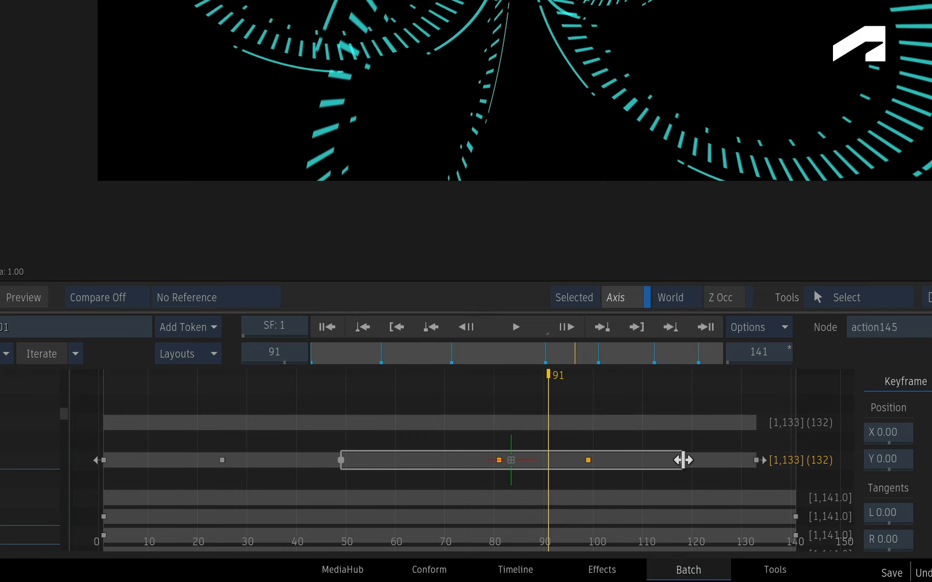
pyautogui.moveTo(682, 460)
pyautogui.mouseDown()
pyautogui.moveTo(624, 460)
pyautogui.moveTo(677, 460)
pyautogui.mouseUp()
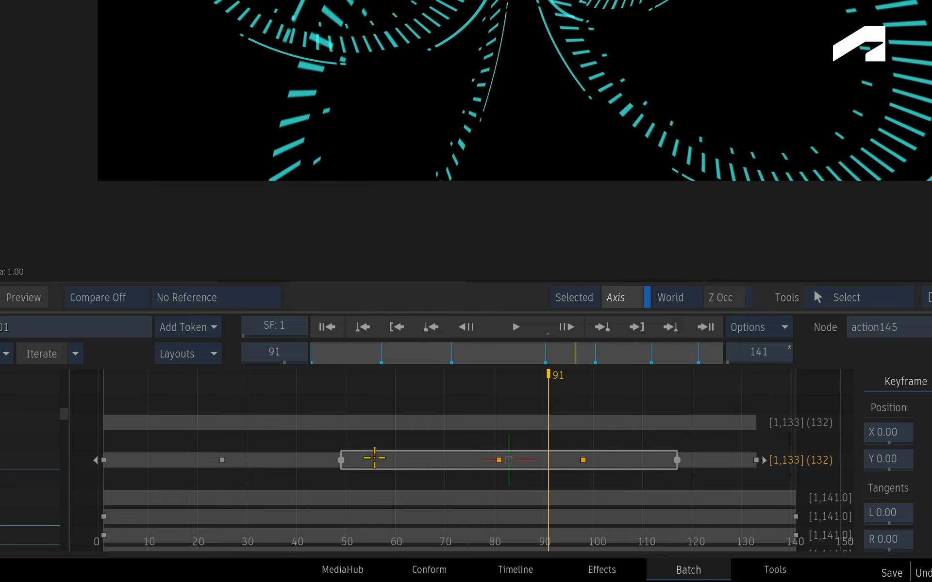
pyautogui.moveTo(343, 460)
pyautogui.mouseDown()
pyautogui.moveTo(406, 460)
pyautogui.moveTo(324, 457)
pyautogui.moveTo(379, 460)
pyautogui.moveTo(336, 460)
pyautogui.mouseUp()
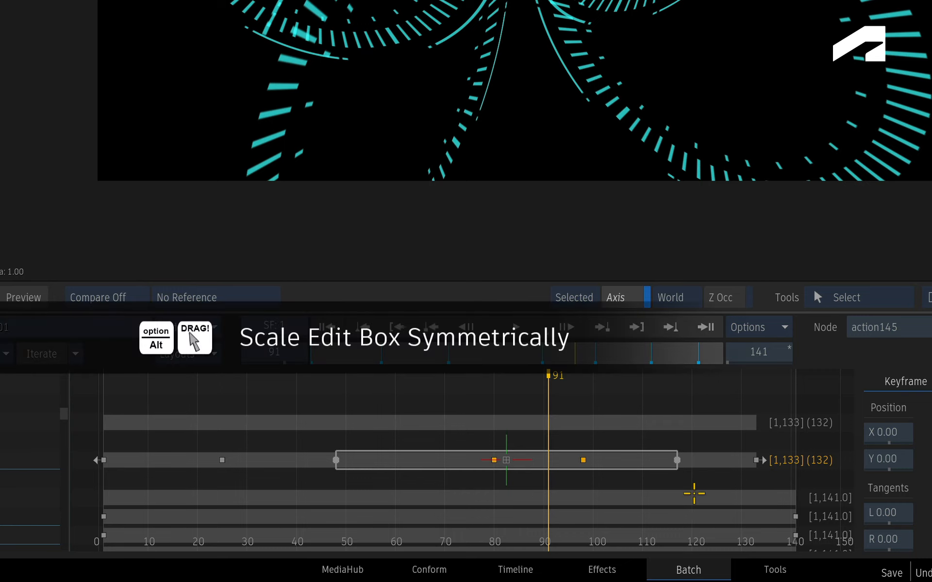
# Scale the track's edit box symmetrically, move its pivot to about frame 69, and scale the box's end to about frame 110
pyautogui.moveTo(678, 460); pyautogui.dragTo(628, 453)
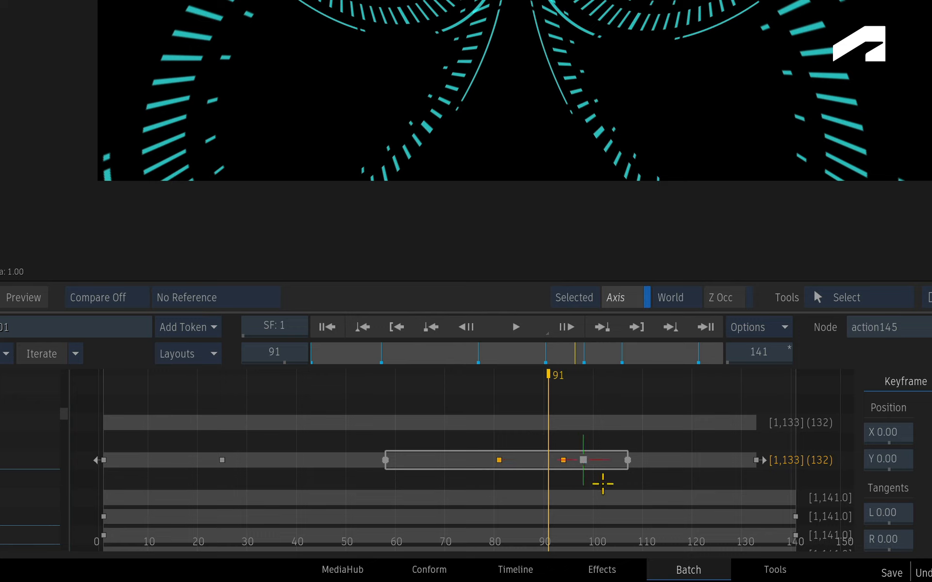
pyautogui.moveTo(627, 461); pyautogui.dragTo(441, 457)
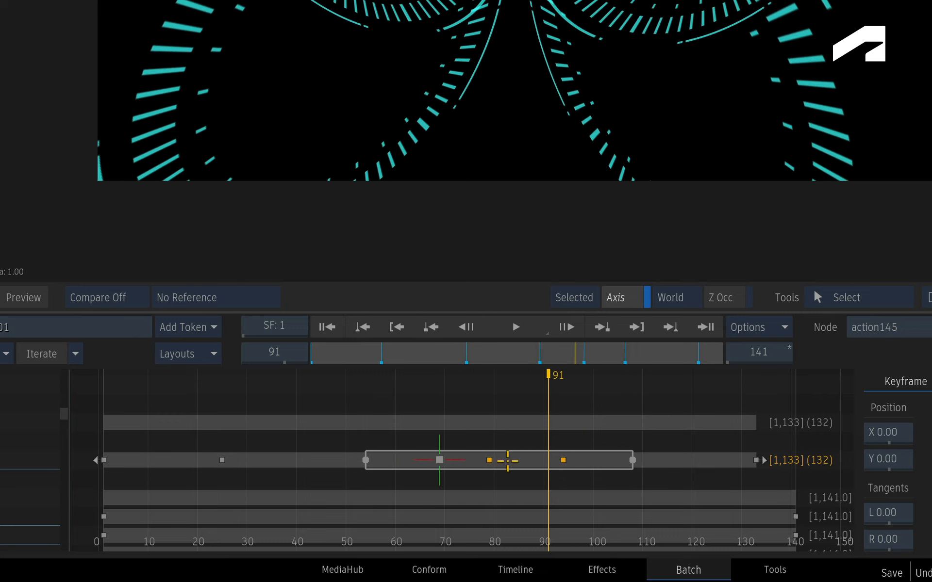
pyautogui.moveTo(630, 461)
pyautogui.mouseDown()
pyautogui.moveTo(595, 460)
pyautogui.moveTo(644, 460)
pyautogui.mouseUp()
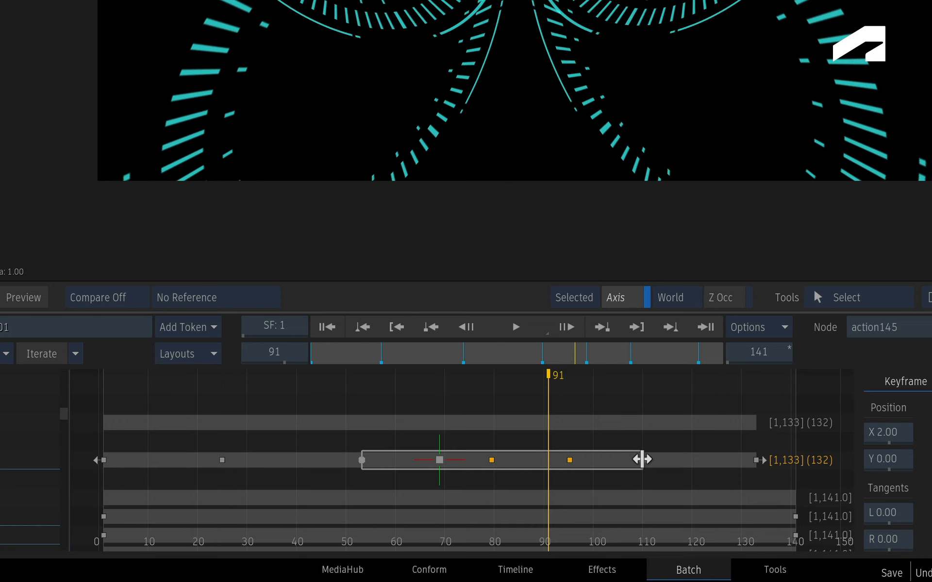
# Move the edit box pivot onto the keyframe near frame 95 in the track and try scaling the box about it
pyautogui.rightClick(568, 460)
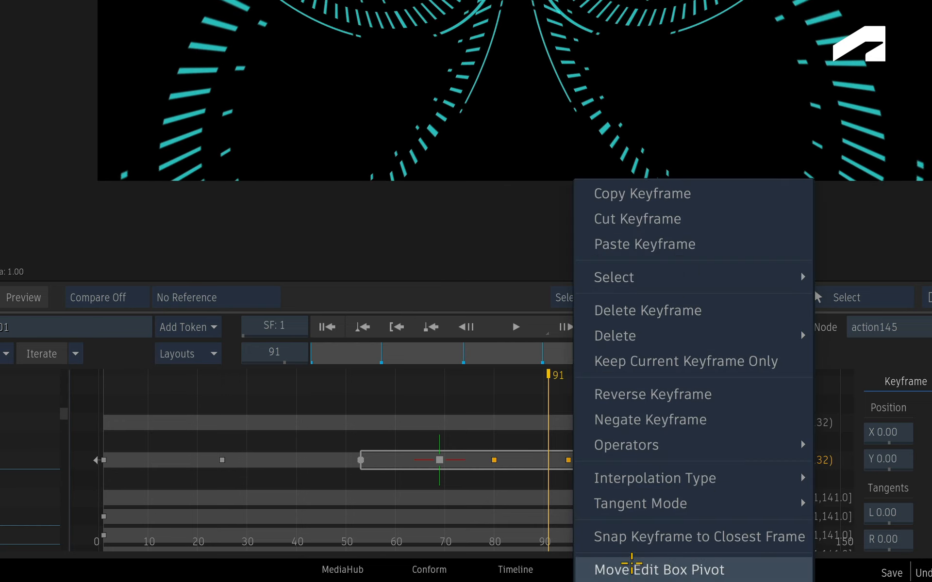
pyautogui.click(633, 568)
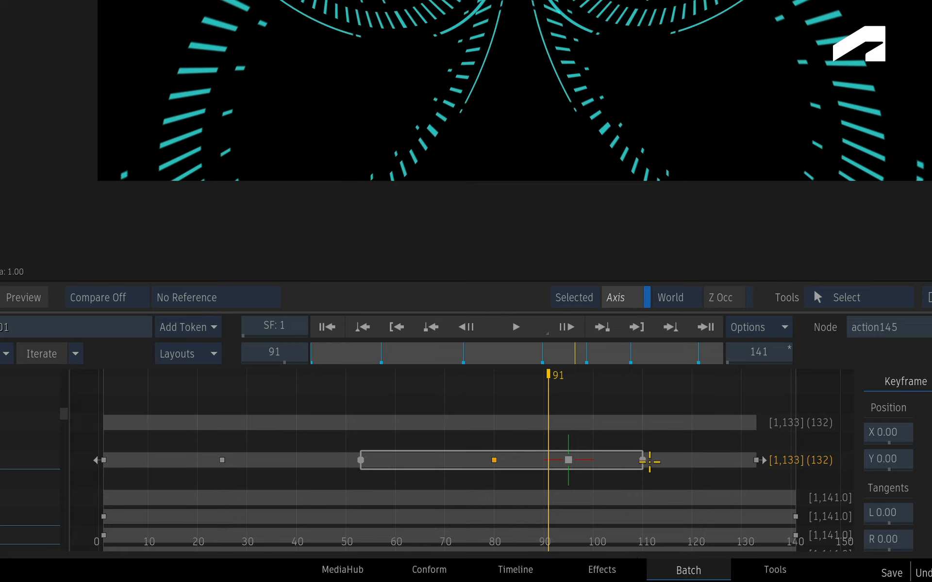
pyautogui.moveTo(642, 461)
pyautogui.mouseDown()
pyautogui.moveTo(613, 461)
pyautogui.moveTo(639, 463)
pyautogui.mouseUp()
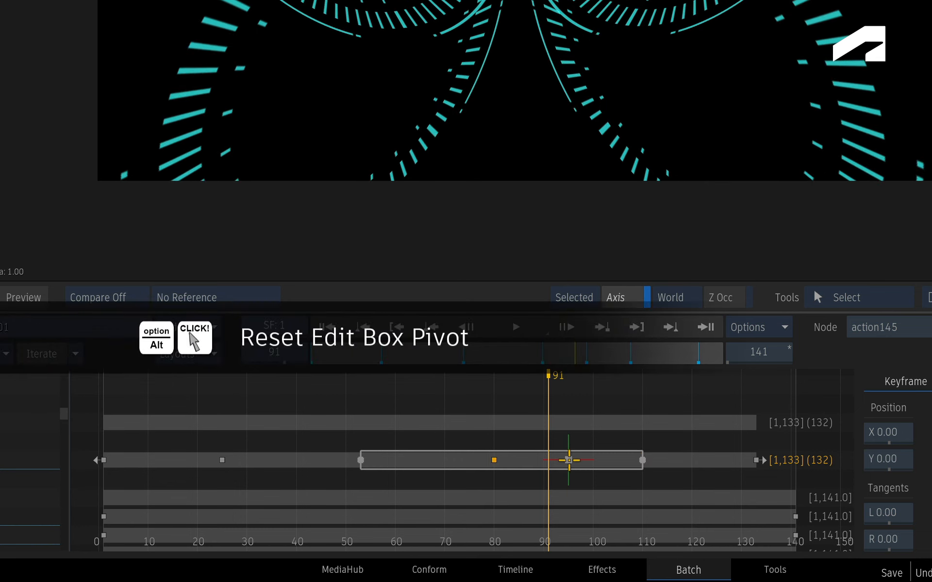